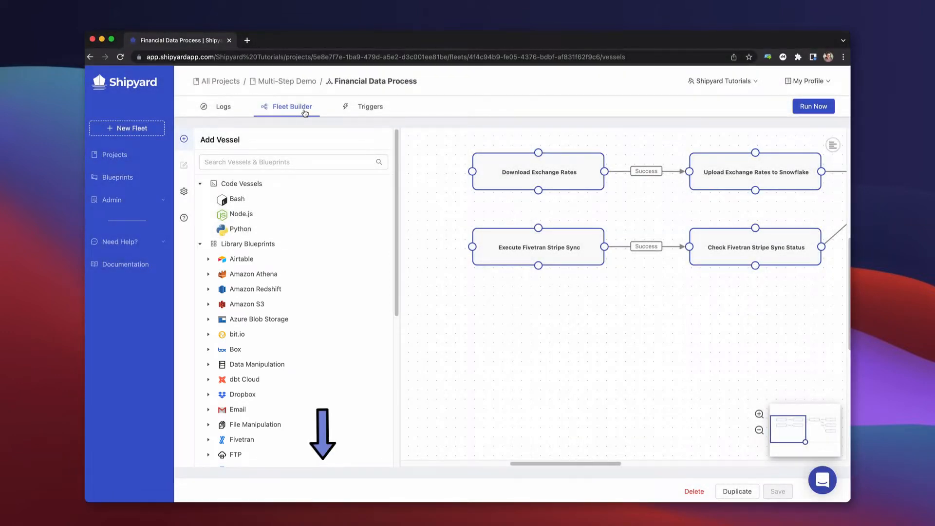
Try linking an added Python vessel to Check Fivetran Stripe Sync Status, and remove that vessel from the fleet.
drag(376, 228, 755, 266)
click(568, 284)
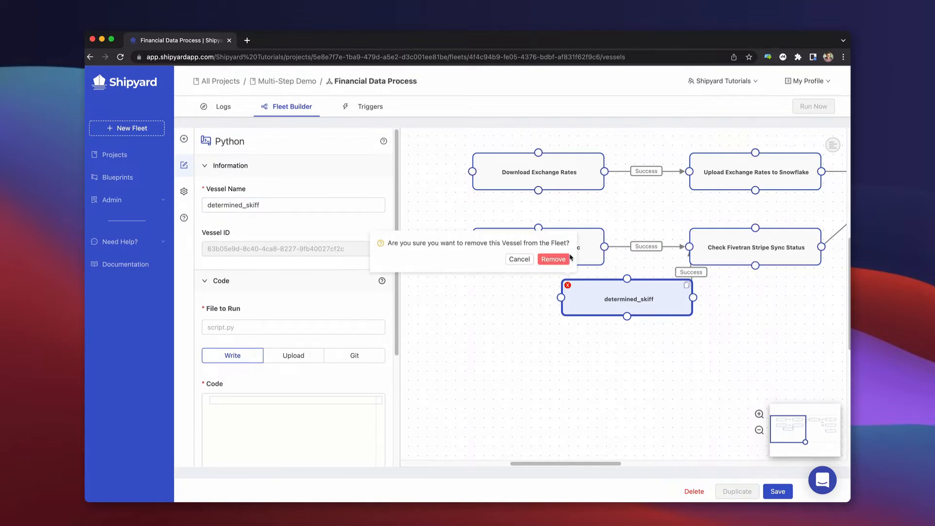
click(554, 259)
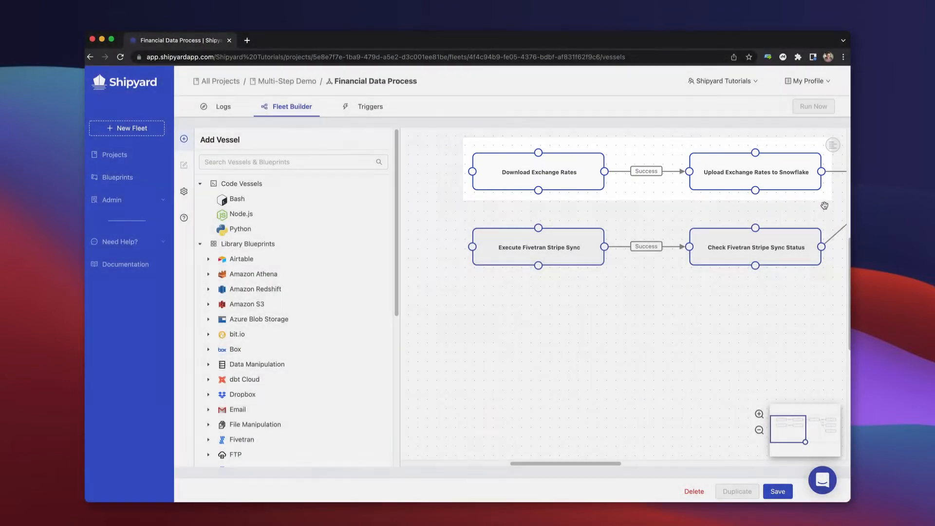
Review the fleet's flow from the exchange-rate and Fivetran vessels through Run dbt to its three downstream vessels.
drag(767, 200, 472, 231)
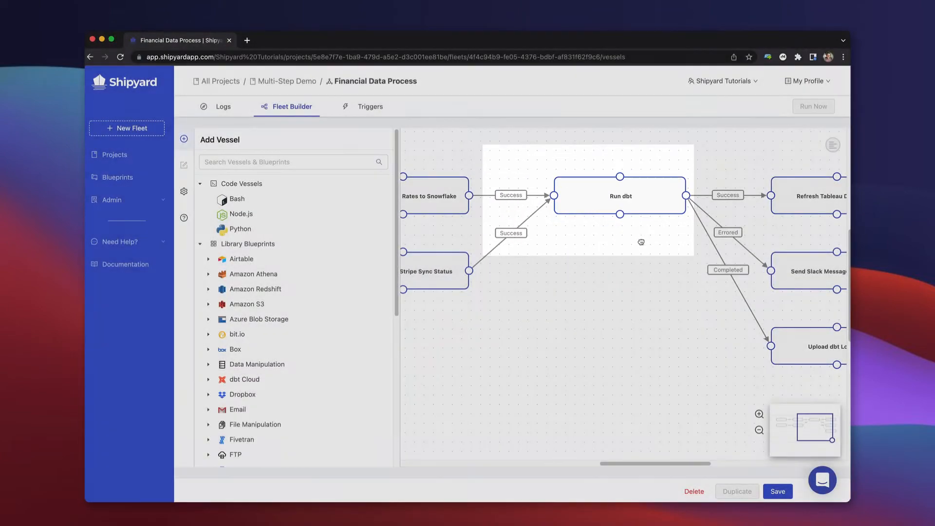
drag(641, 241, 540, 240)
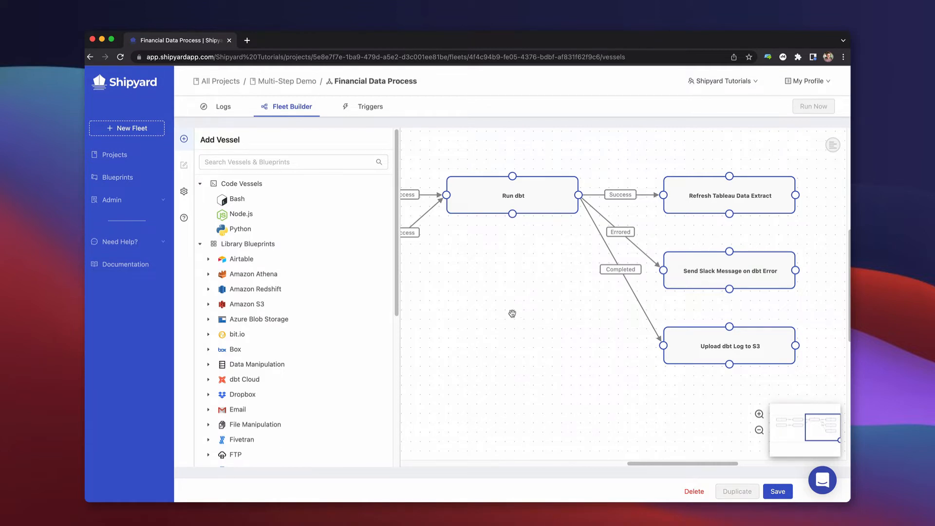
drag(425, 290, 837, 294)
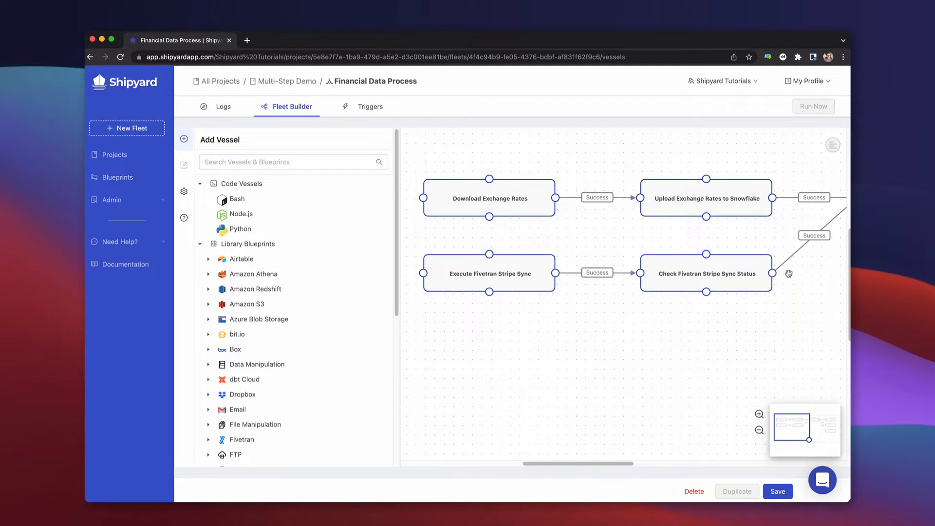
Open the Download Exchange Rates vessel and view the file upload option for its code.
click(528, 193)
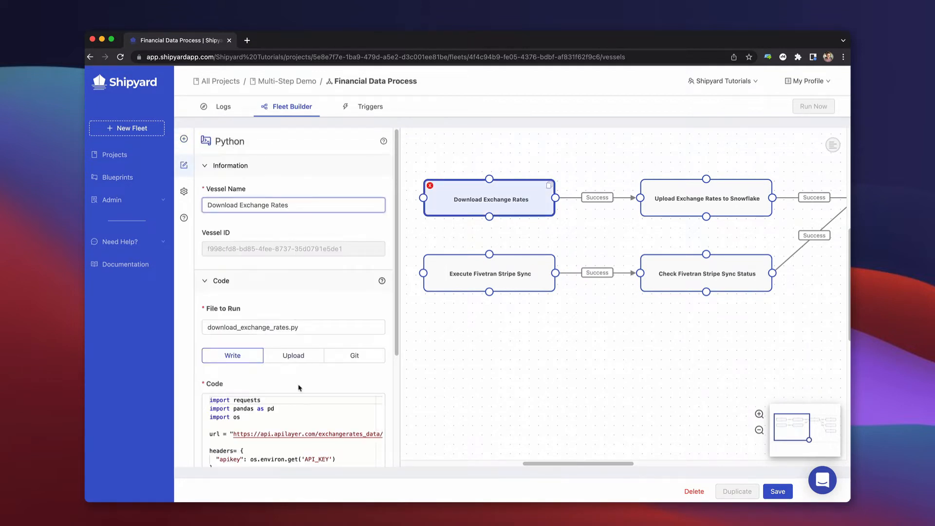
scroll(298, 341, down, 2)
click(293, 322)
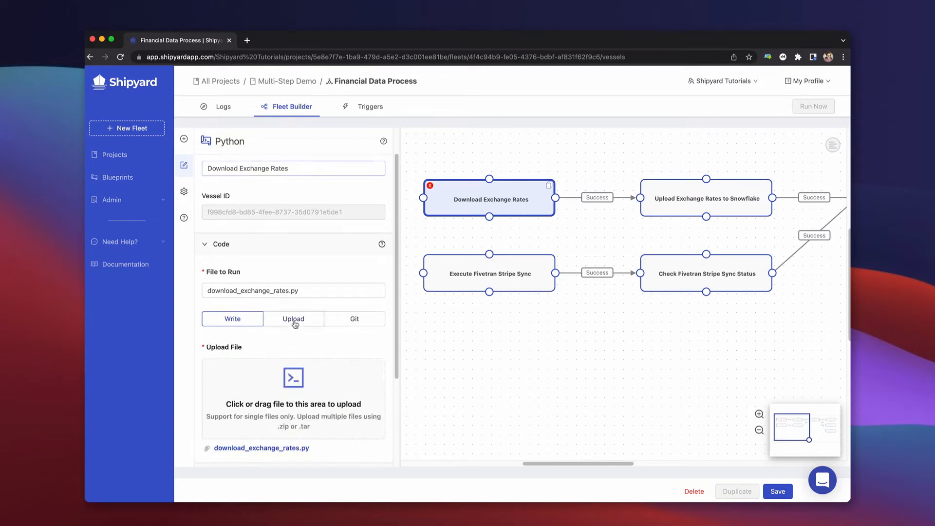
Try sourcing the code from the dbt-tutorial-1 Git repo on branch main, and return to the directly written code.
click(342, 322)
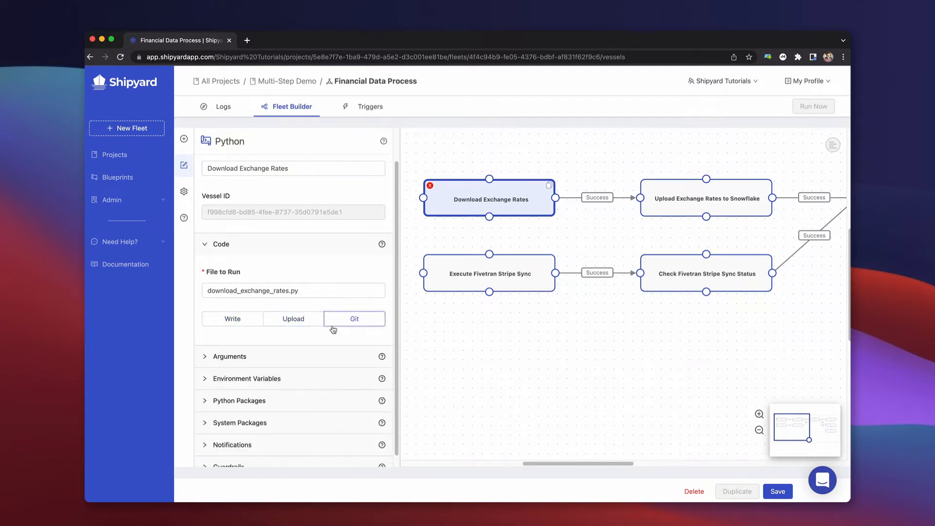
click(247, 366)
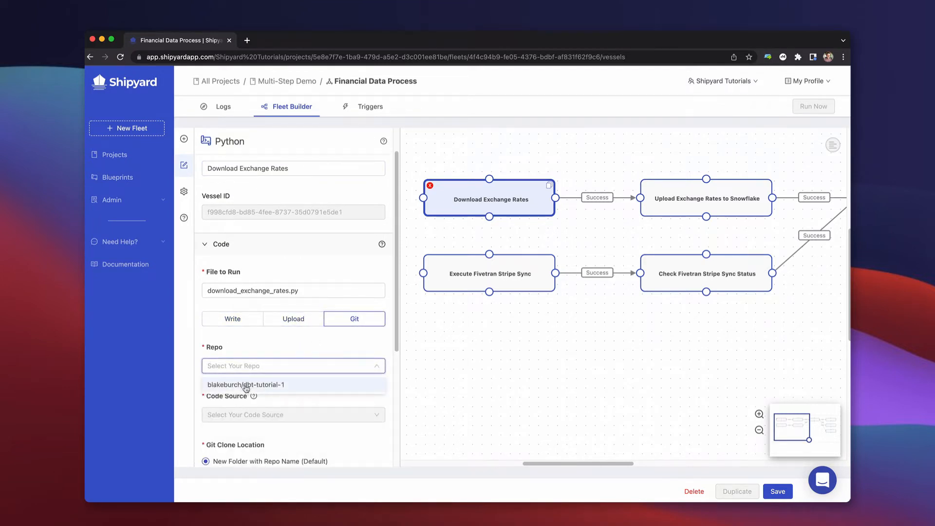
click(246, 386)
click(248, 415)
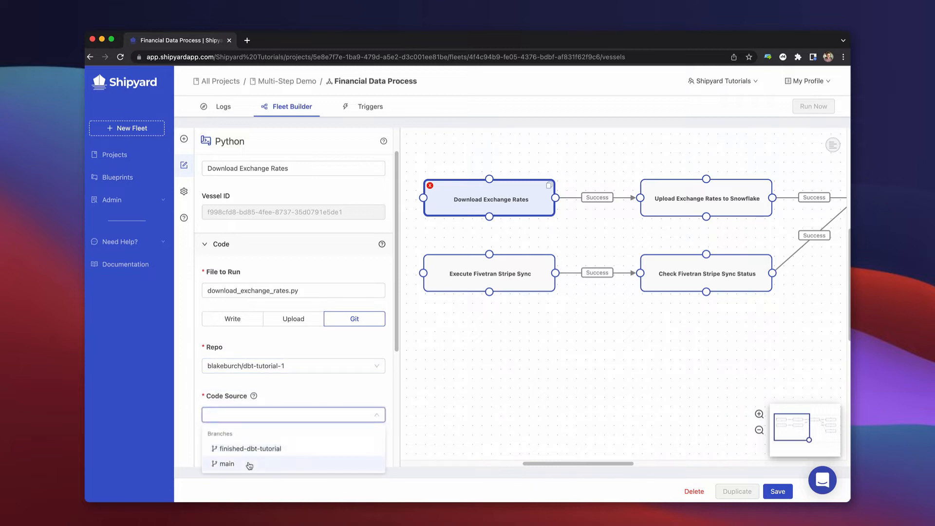
click(249, 464)
click(234, 322)
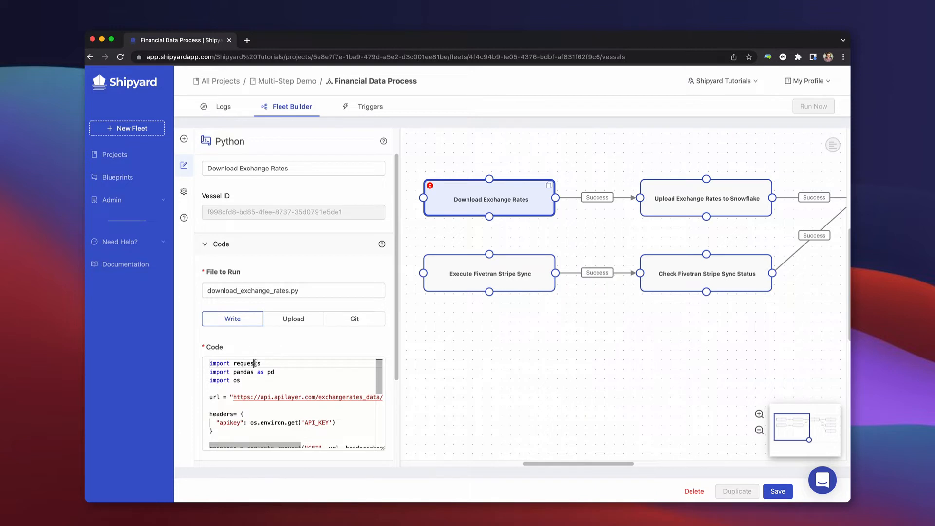
Examine the Python code, highlighting the requests and pandas imports and the exchange_rates.csv output file name.
double_click(254, 363)
double_click(244, 372)
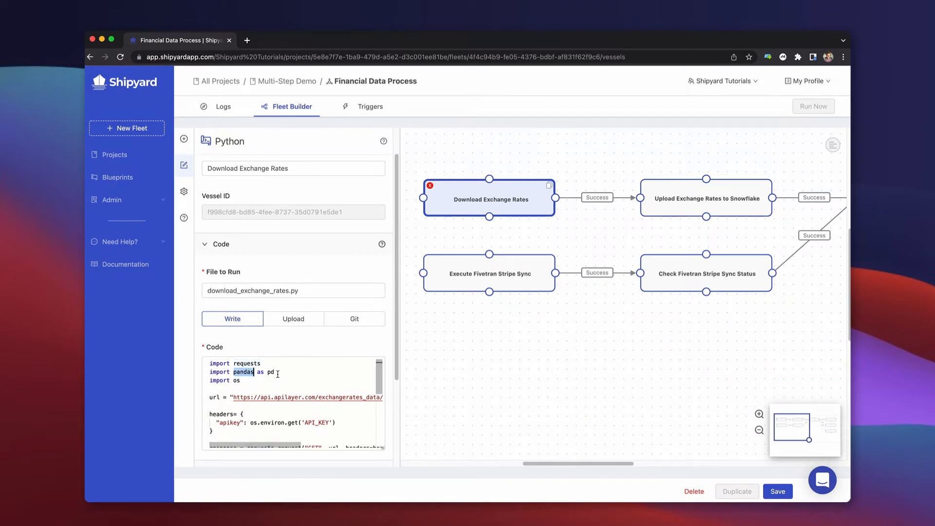
scroll(280, 375, down, 5)
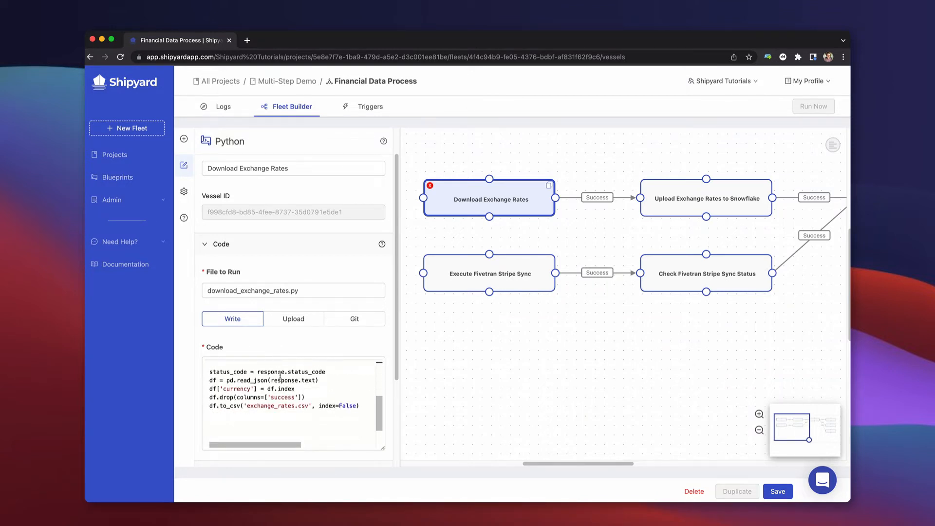
double_click(271, 405)
drag(271, 406, 302, 404)
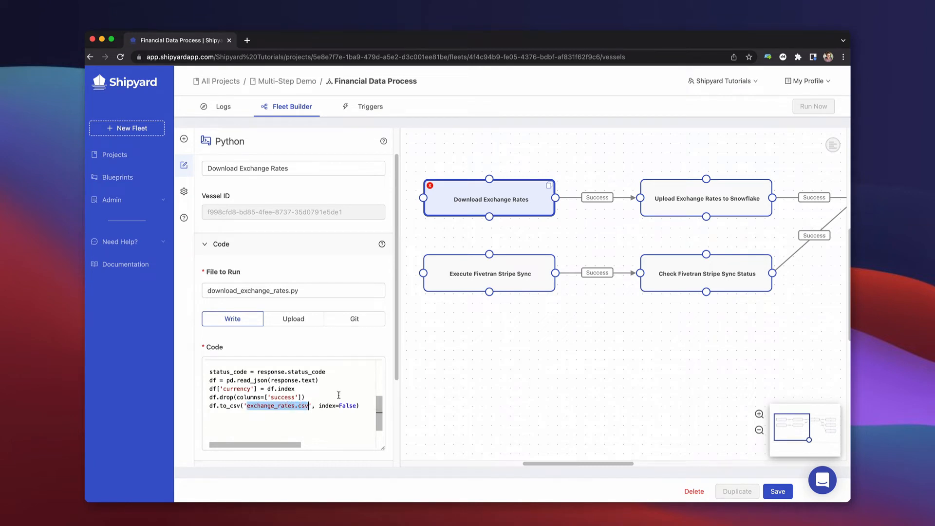
click(370, 338)
Expand the Download Exchange Rates vessel's arguments, add a blank argument and remove it.
scroll(370, 337, down, 3)
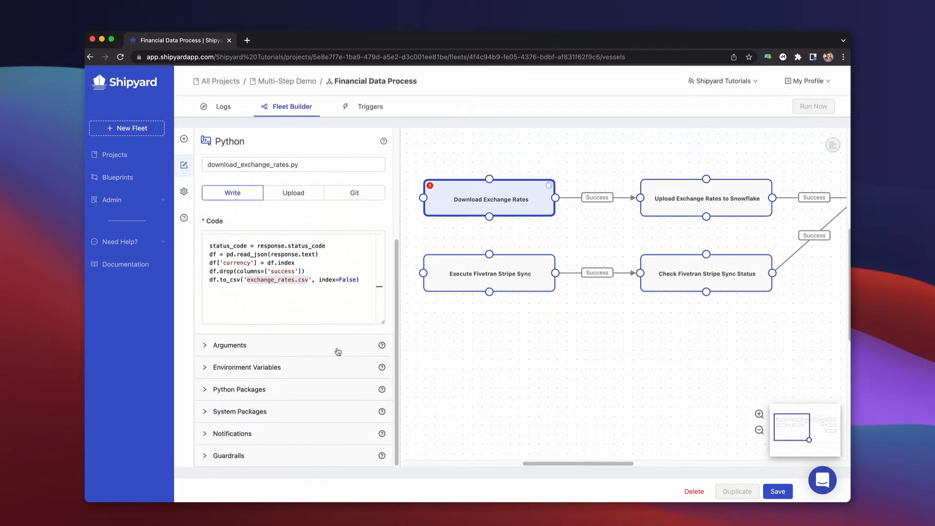
click(337, 352)
click(333, 342)
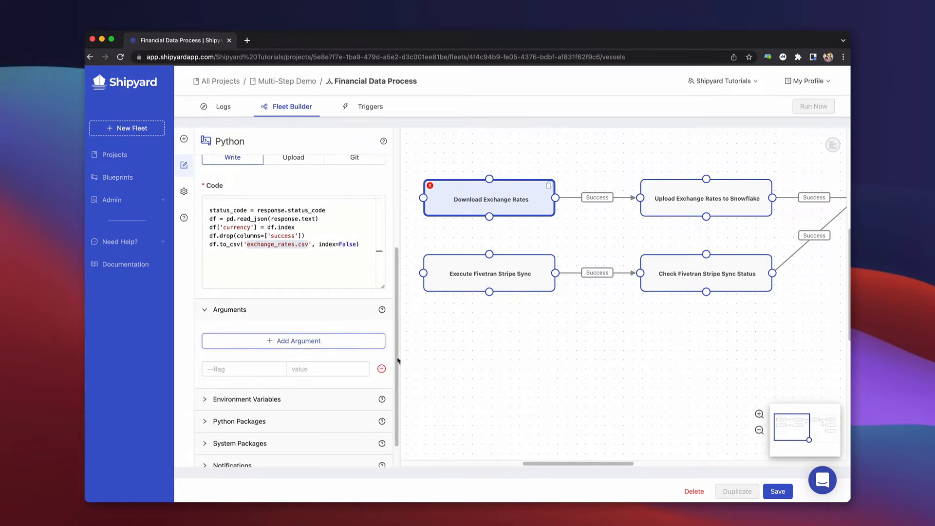
click(382, 369)
Review the vessel's environment variables, Python and system packages, notifications and guardrails, trying the number-of-retries setting.
click(321, 374)
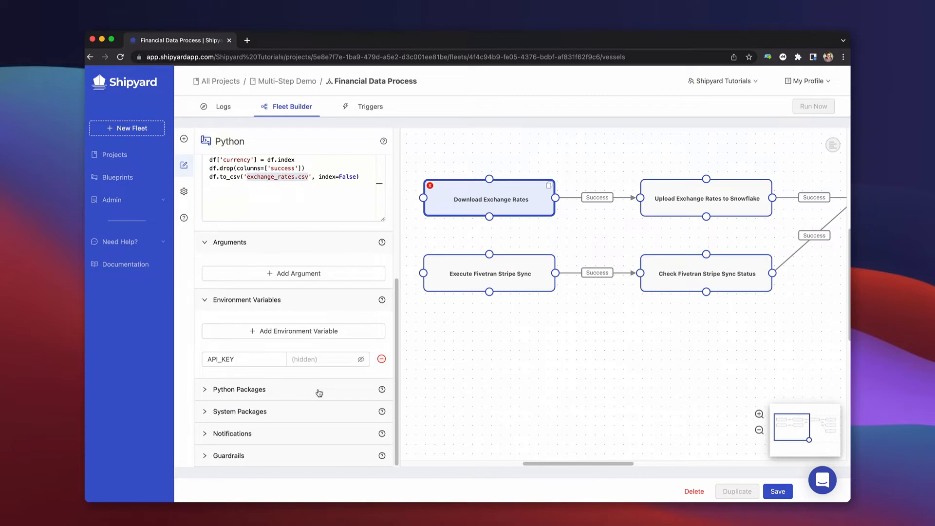
click(319, 393)
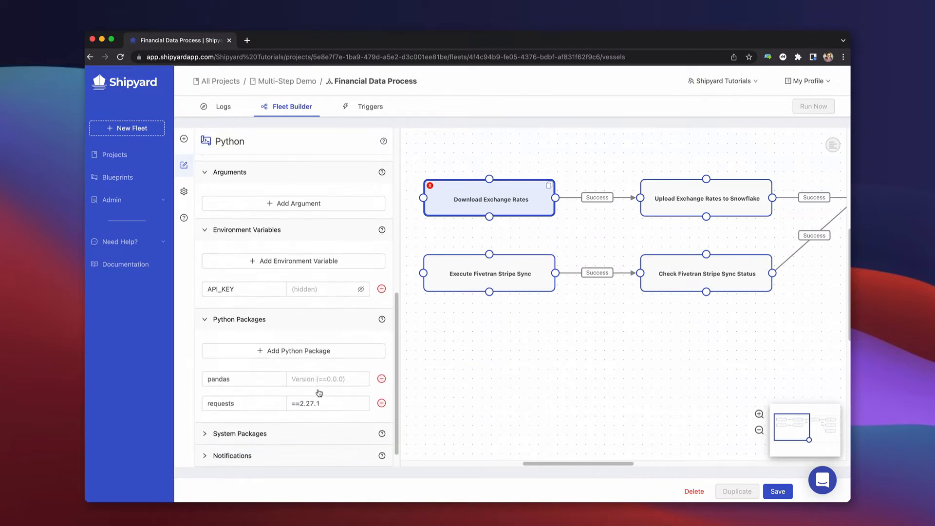
click(309, 412)
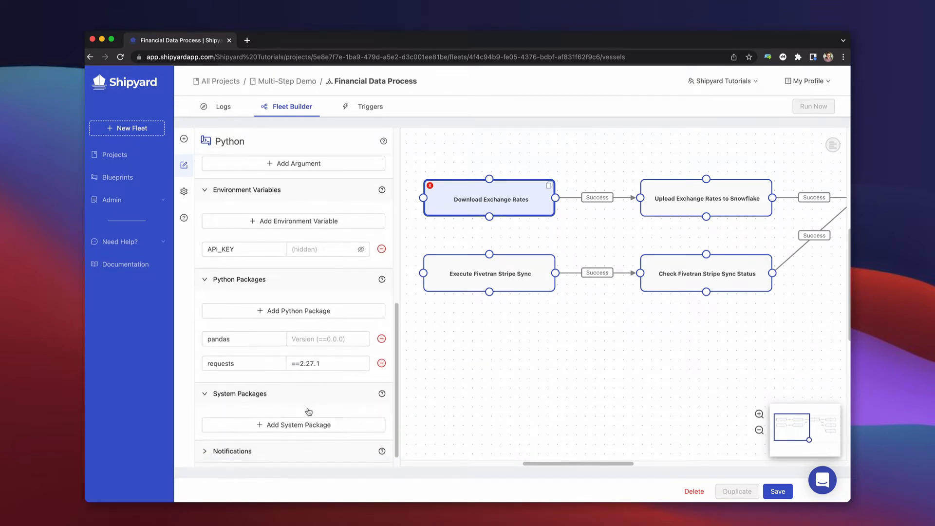
click(309, 408)
click(384, 435)
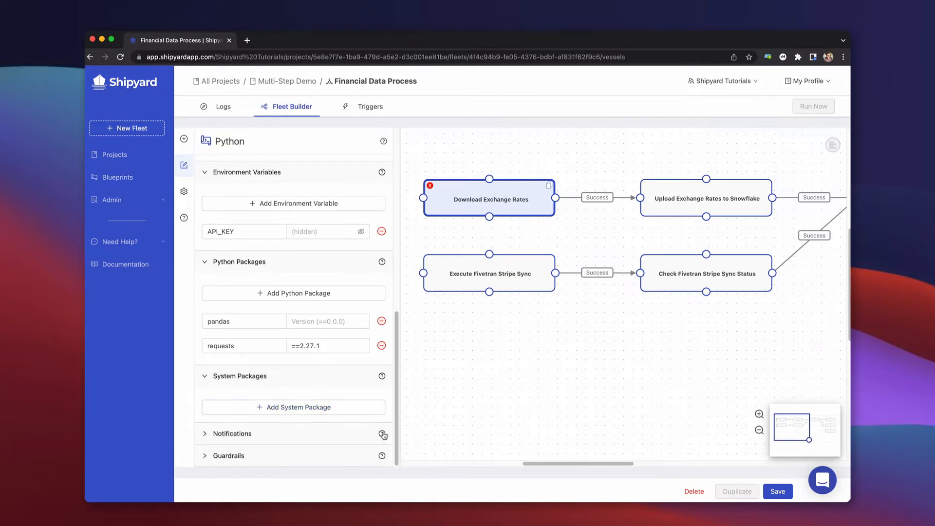
click(328, 435)
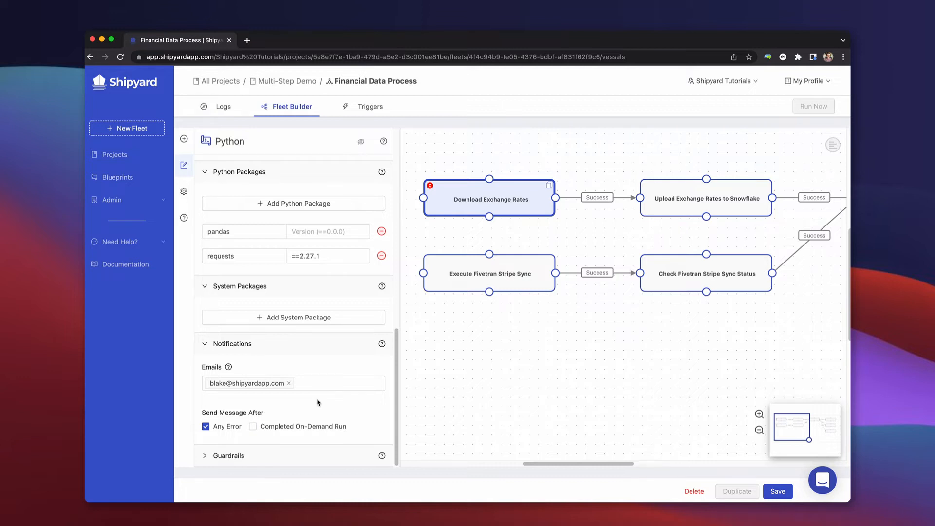
click(308, 452)
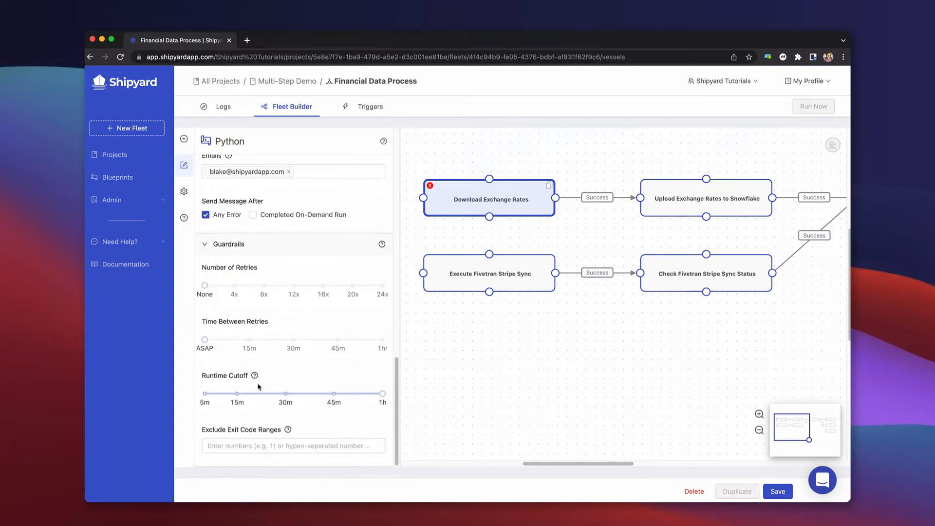
mouse_move(205, 287)
mouse_down()
mouse_move(235, 287)
mouse_move(213, 287)
mouse_up()
Open the Upload Exchange Rates to Snowflake vessel and read its blueprint documentation.
click(684, 186)
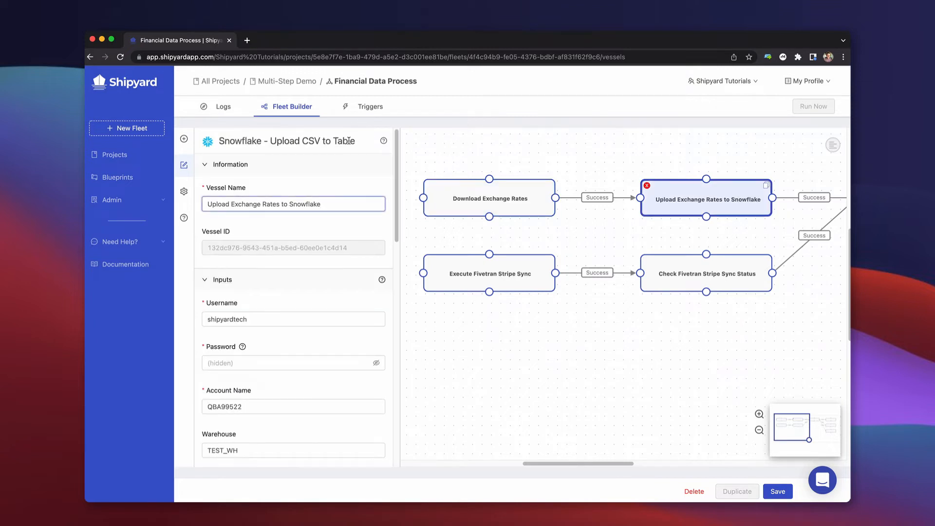
mouse_move(383, 142)
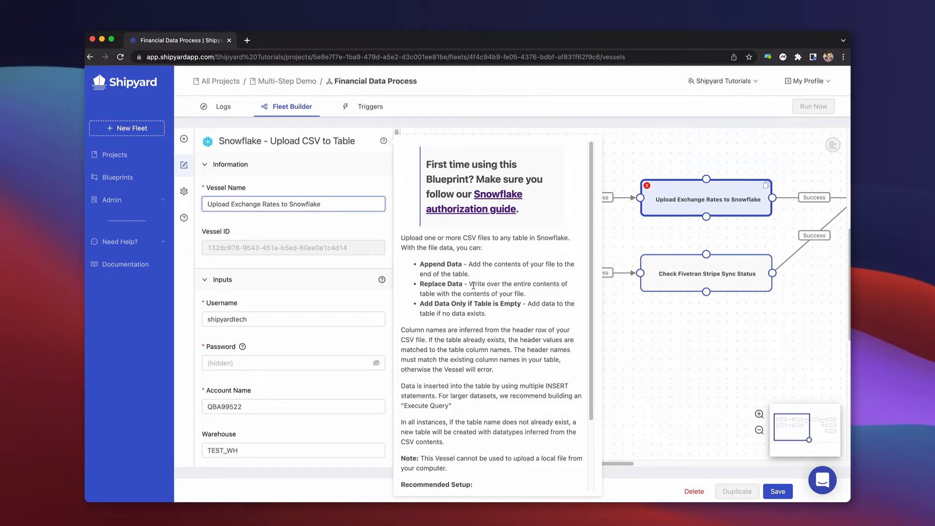
scroll(474, 286, down, 3)
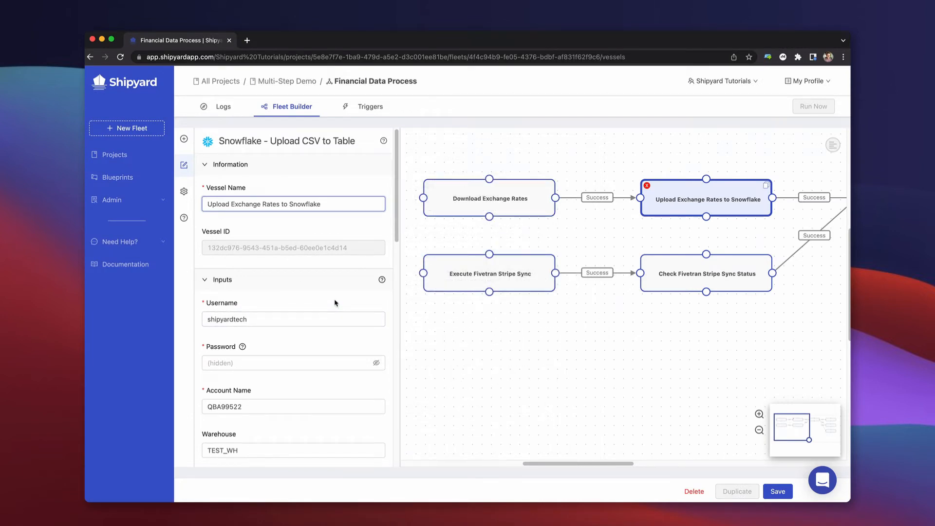
Examine the Snowflake upload inputs from the credentials to the insertion method, highlighting the file name.
scroll(335, 303, down, 2)
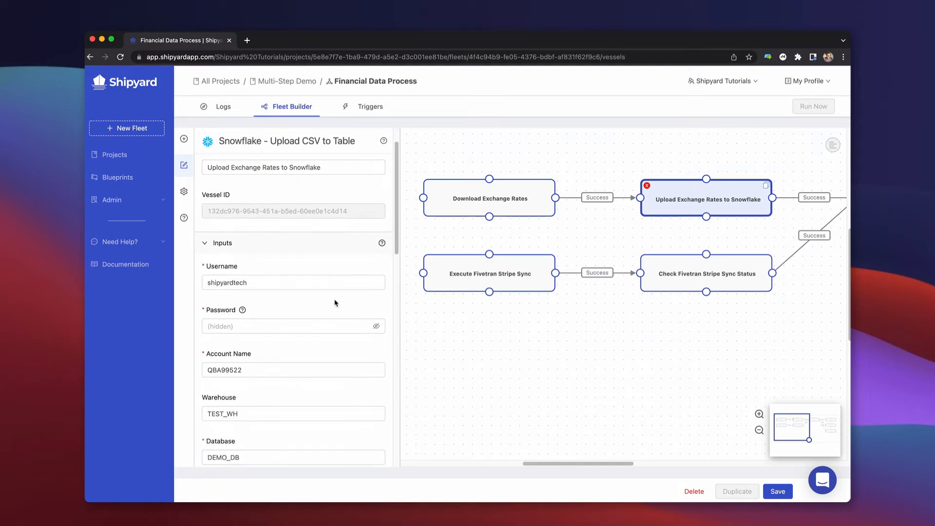
scroll(335, 303, down, 3)
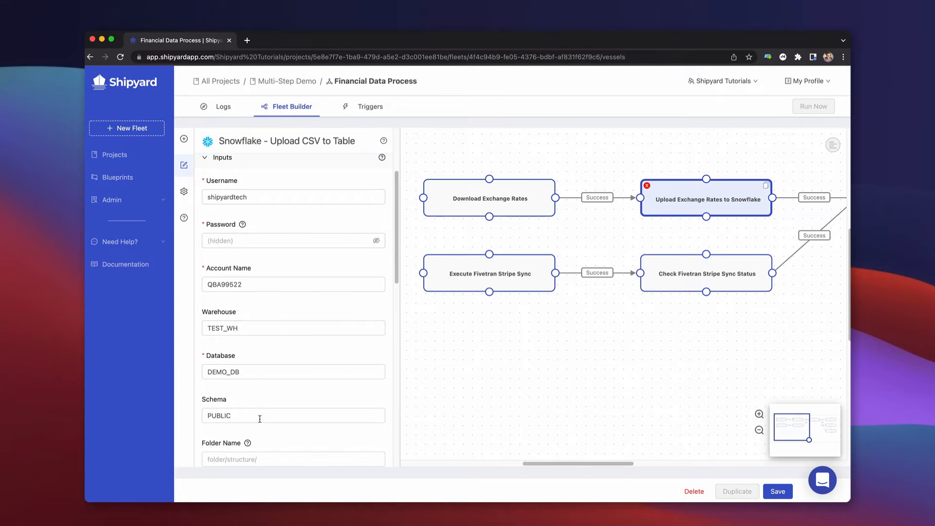
scroll(259, 417, down, 1)
scroll(260, 418, down, 5)
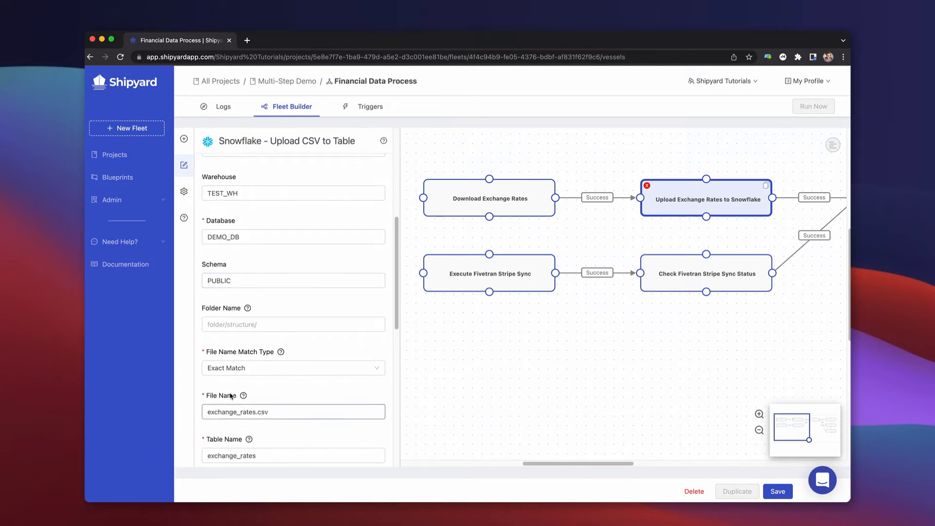
mouse_move(243, 396)
scroll(215, 421, down, 1)
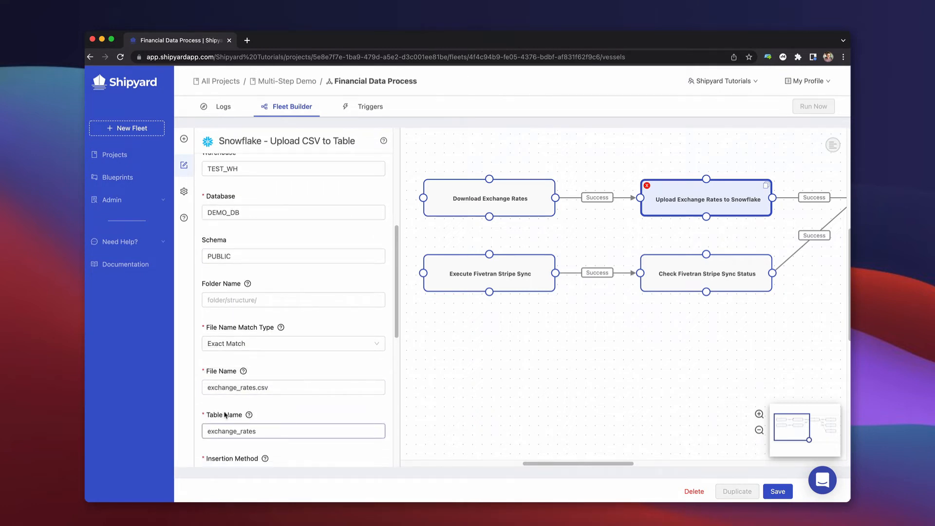
scroll(226, 415, down, 1)
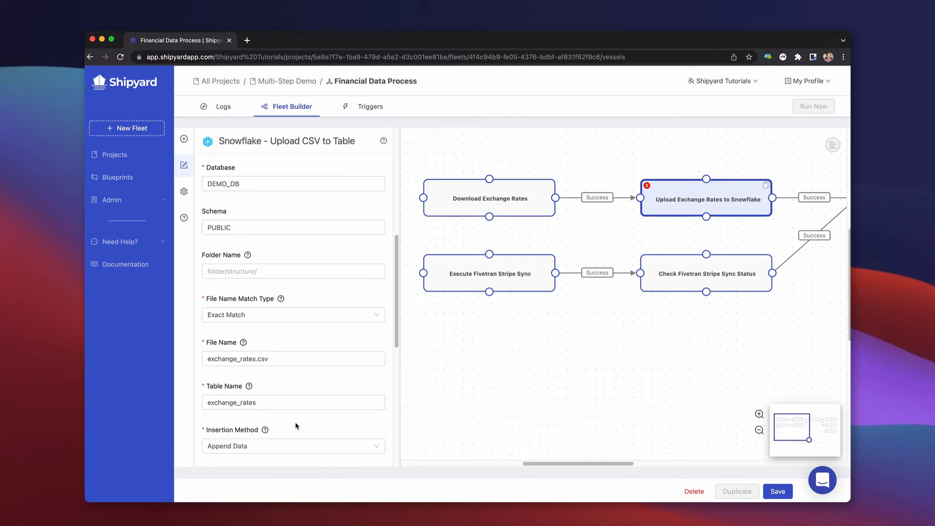
drag(282, 359, 198, 359)
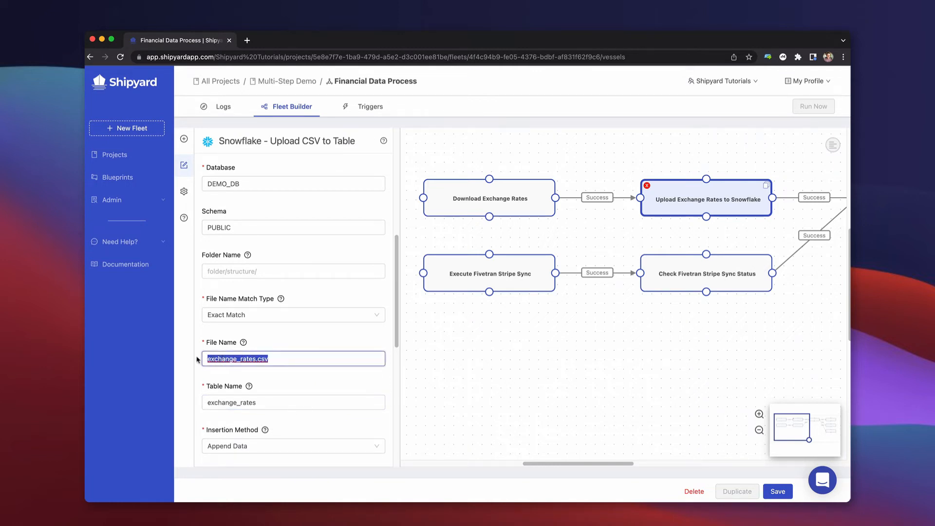
click(298, 343)
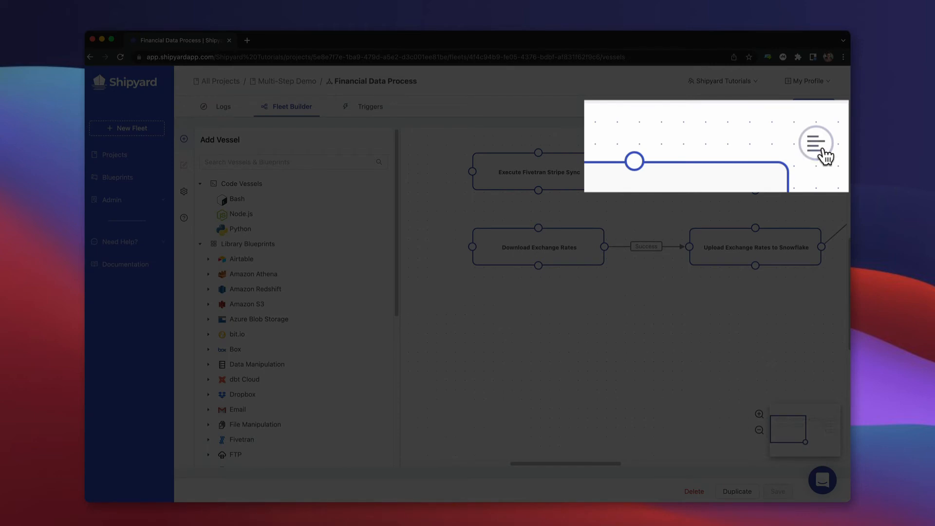
View the fleet as YAML, search it for "blueprint", and return to the visual editor.
click(832, 145)
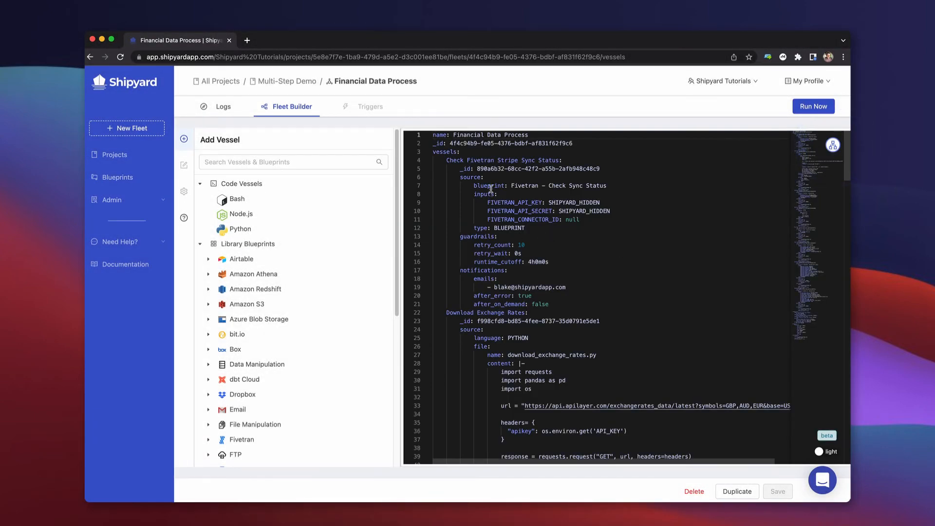
double_click(490, 185)
key(super+f)
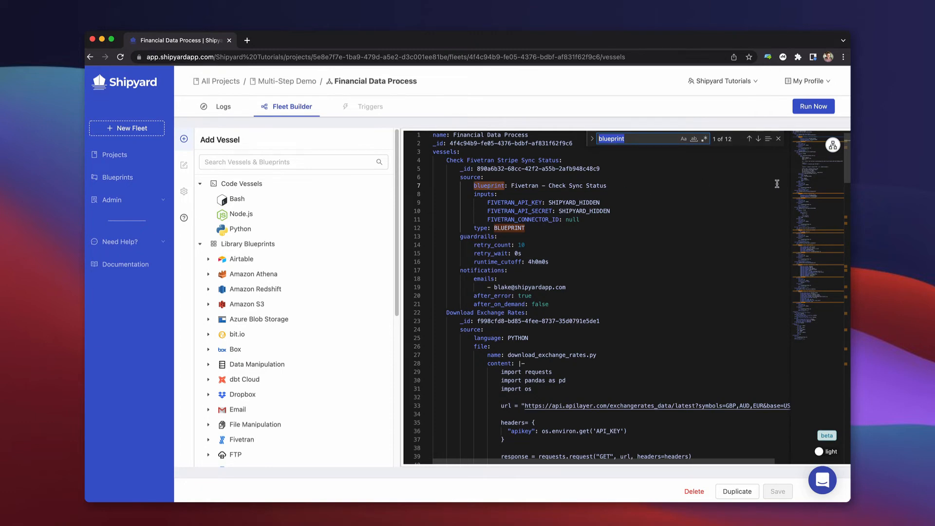
click(836, 149)
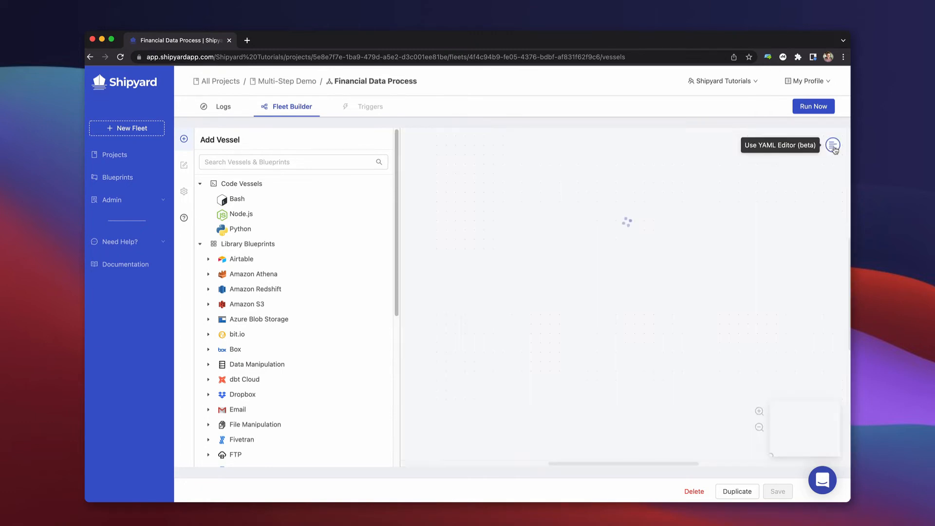
Run the Financial Data Process fleet on demand.
click(819, 107)
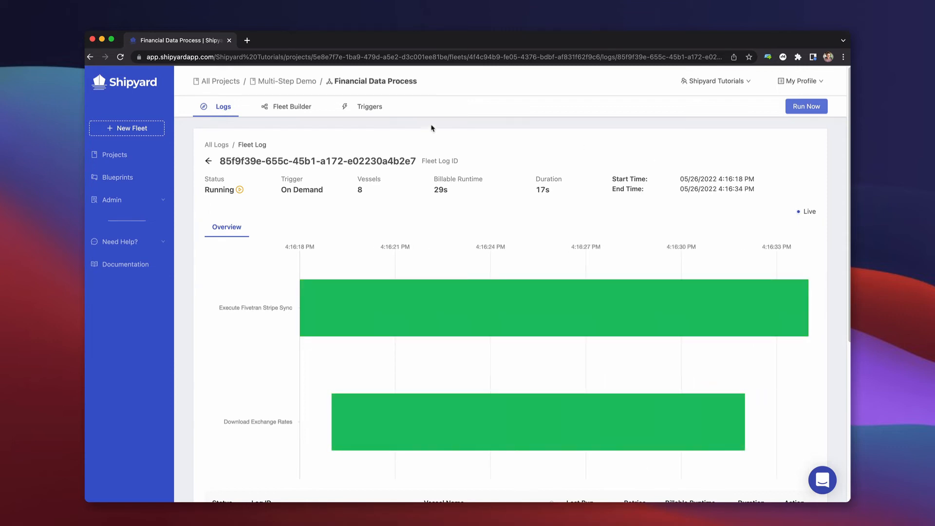
Review the fleet's trigger schedules and the time options of the weekly Monday schedule, and copy the webhook URL.
click(378, 107)
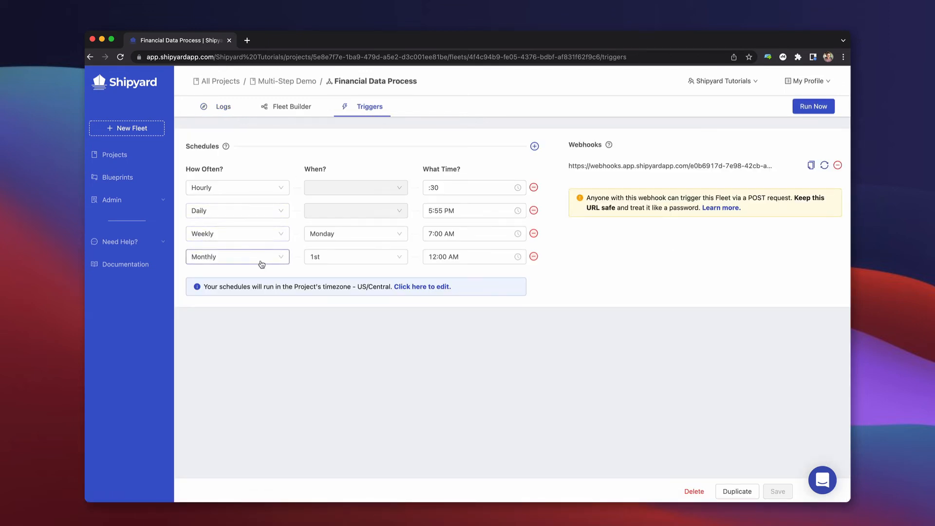
click(463, 229)
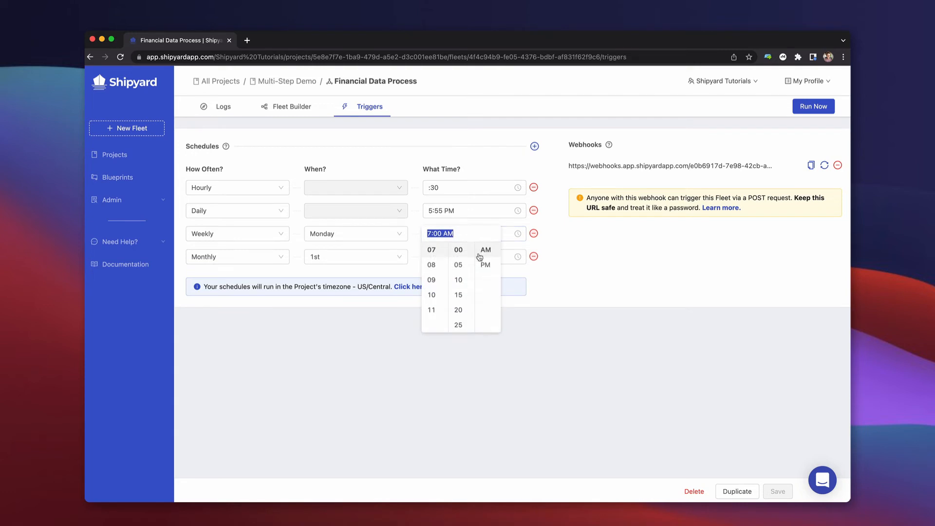
scroll(462, 290, down, 3)
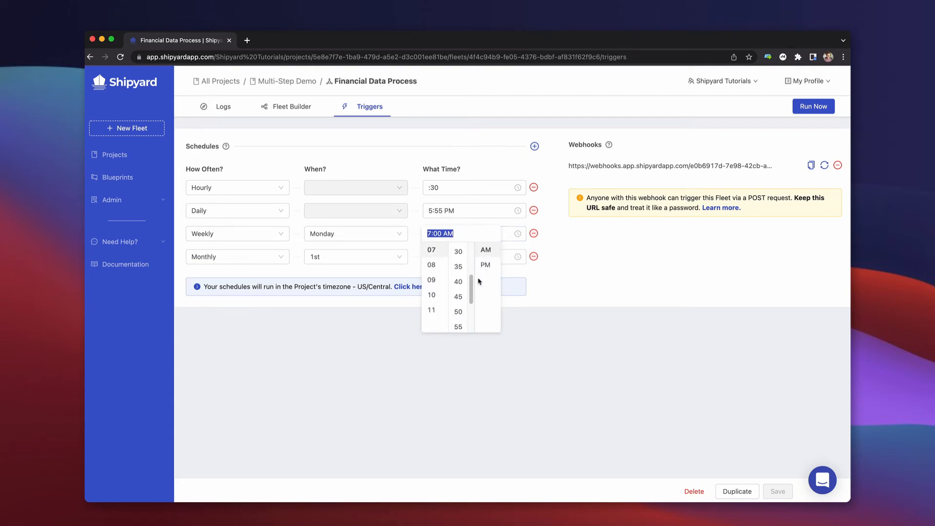
click(623, 264)
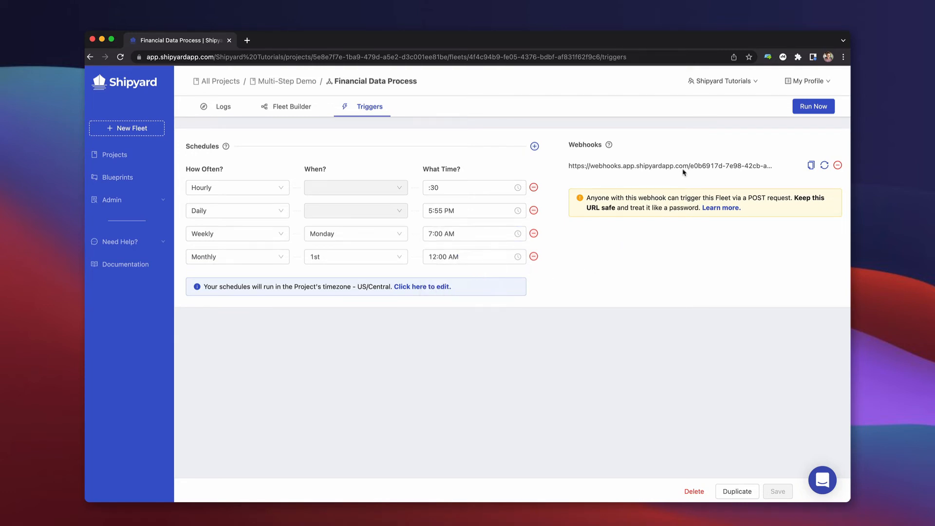
click(810, 166)
Review the fleet's historical and upcoming runs in the logs, ending on the runtime history.
click(223, 108)
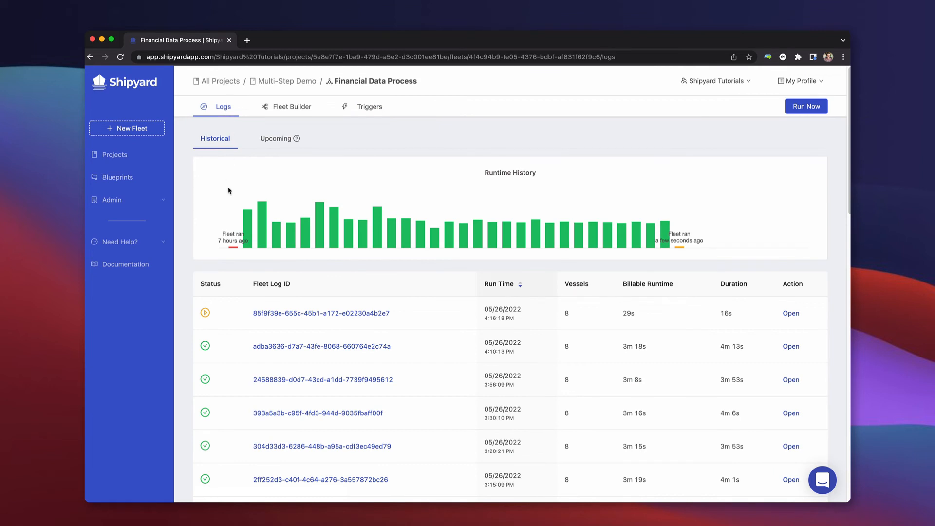
mouse_move(260, 223)
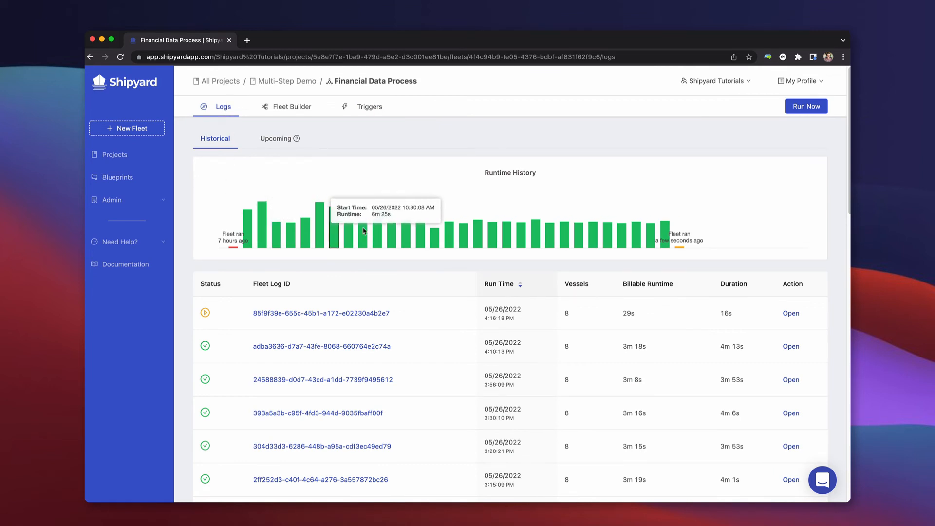
click(280, 143)
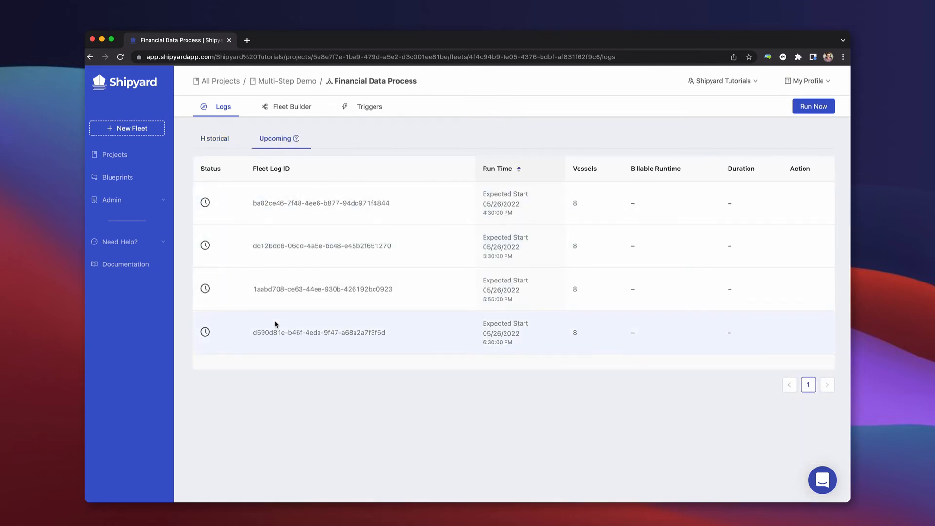
click(220, 140)
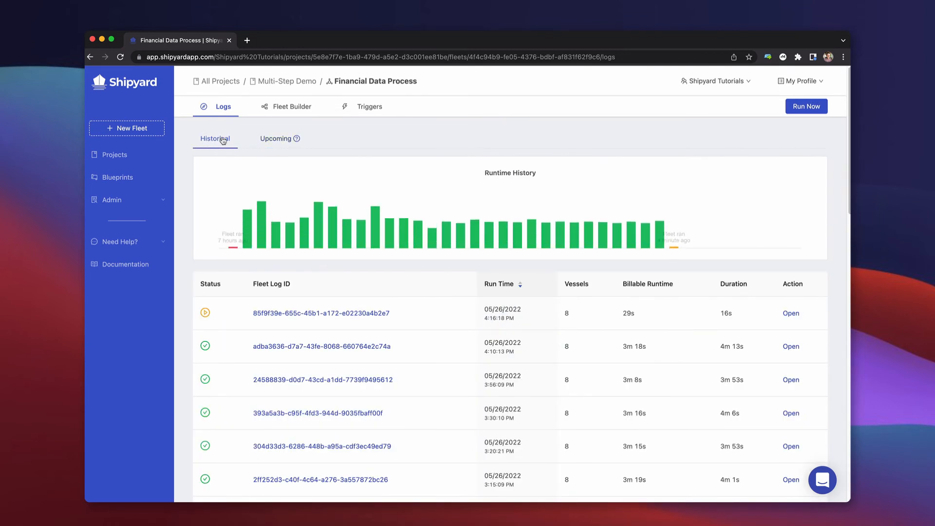
Open the 05/26/2022 12:15:07 PM fleet run from the runtime history and view its Run dbt vessel log.
click(431, 238)
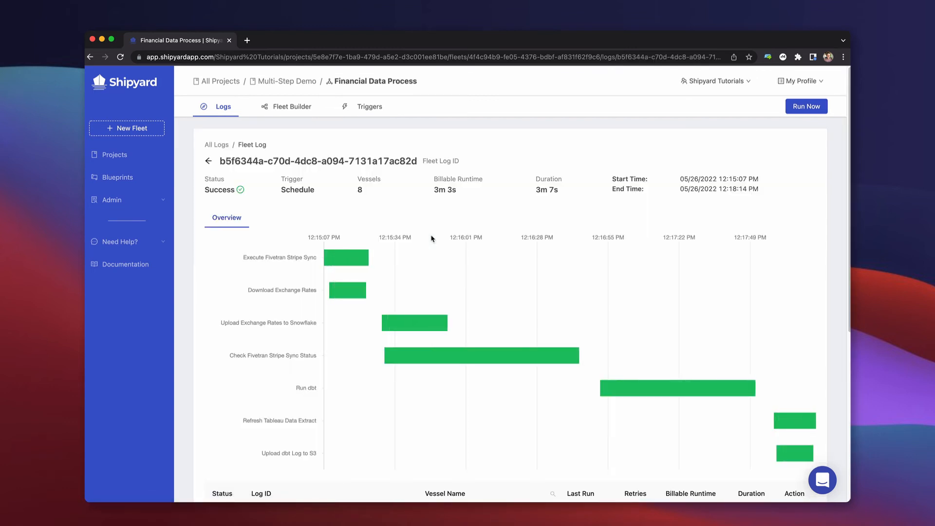
scroll(433, 239, down, 3)
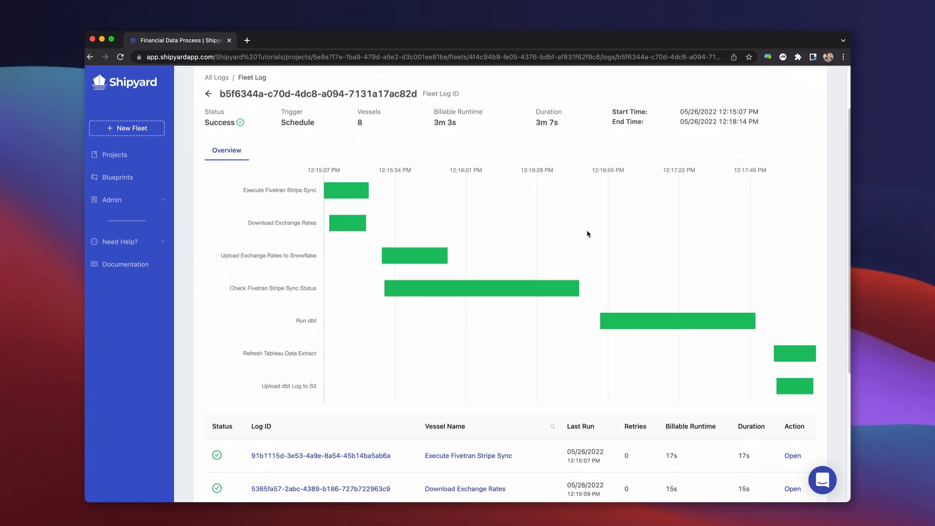
click(637, 321)
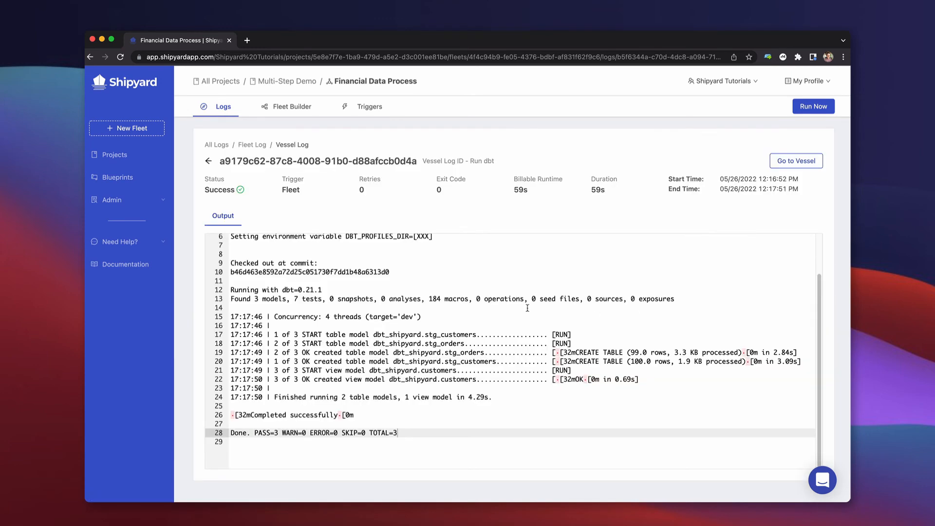
Examine the Run dbt output, highlighting the environment variable lines, the checked-out commit hash and the dbt model run lines.
scroll(446, 305, up, 2)
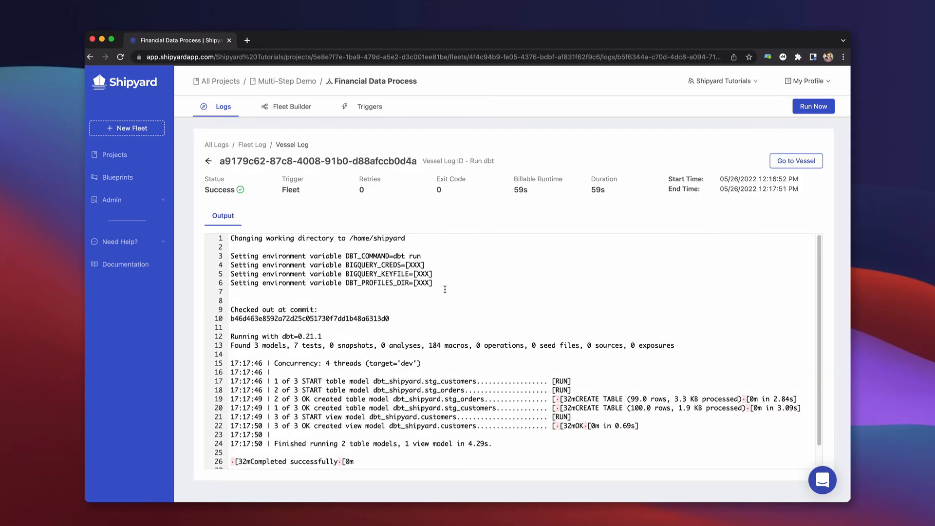
drag(441, 284, 306, 254)
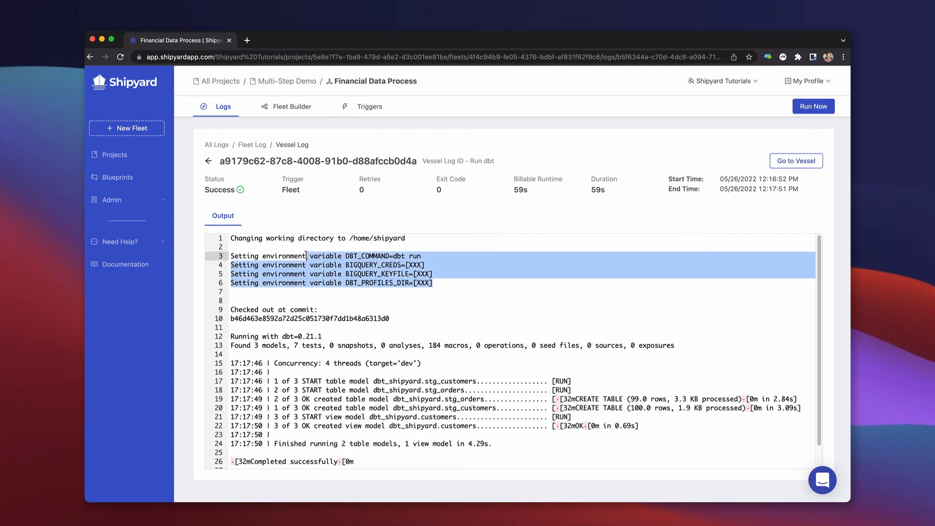
click(293, 296)
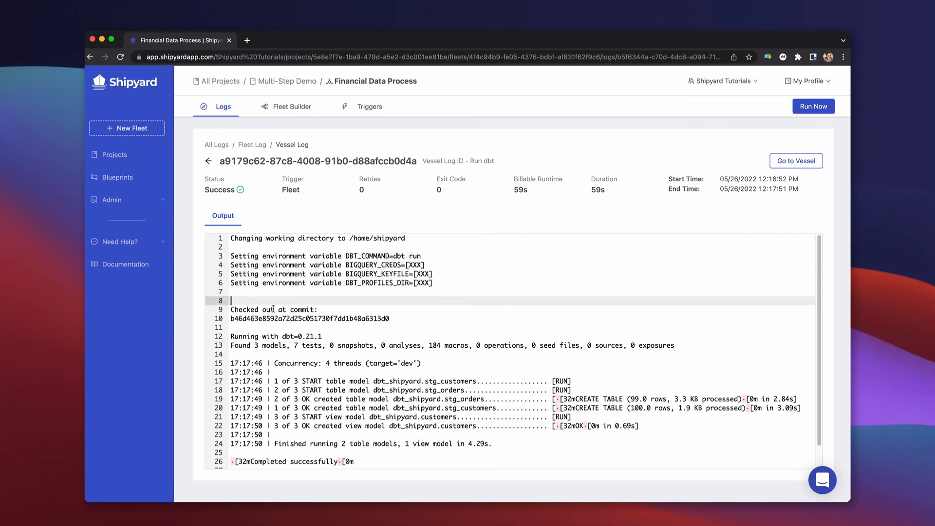
double_click(249, 318)
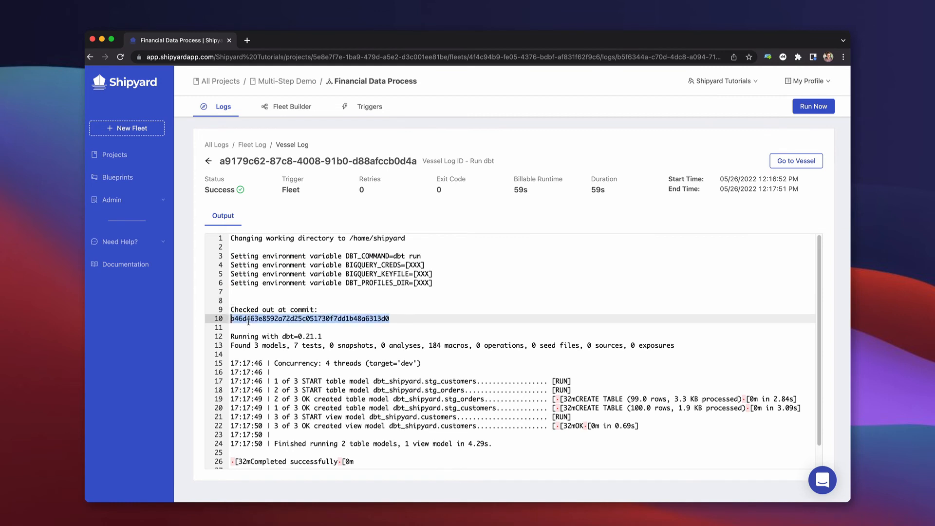
click(241, 345)
scroll(240, 345, down, 2)
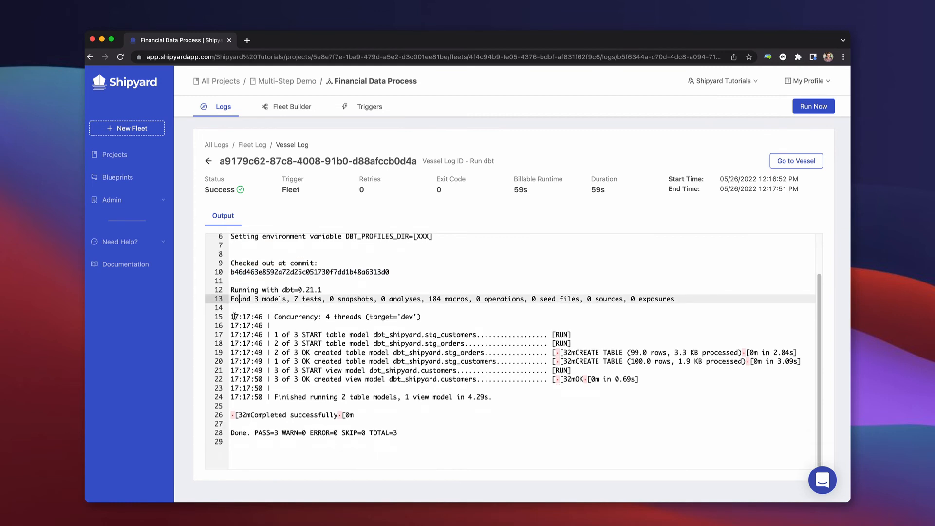
drag(231, 316, 489, 396)
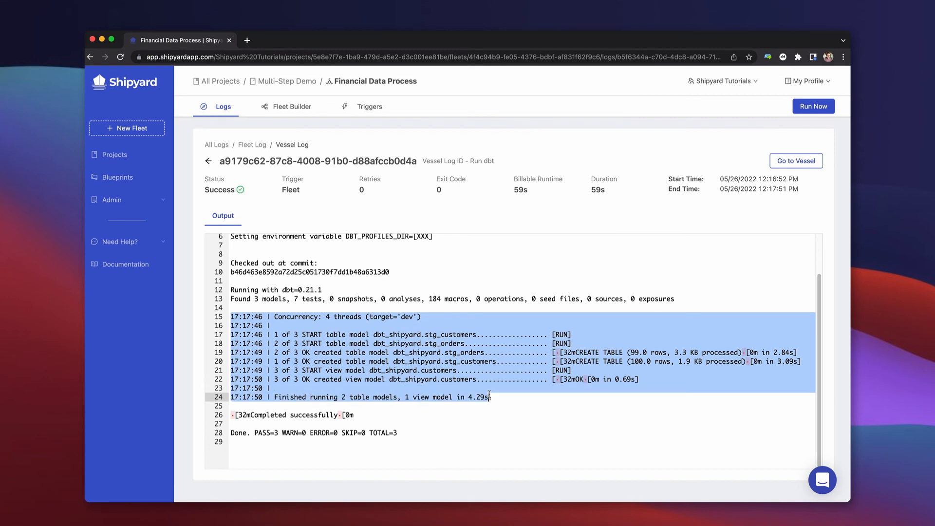
Return from the vessel log to the fleet's historical logs and show the available help options.
click(208, 160)
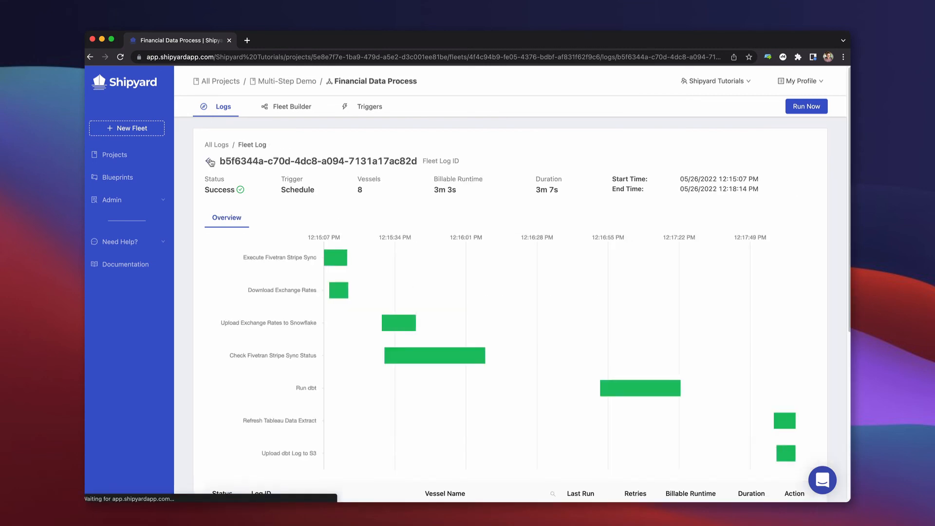
click(210, 161)
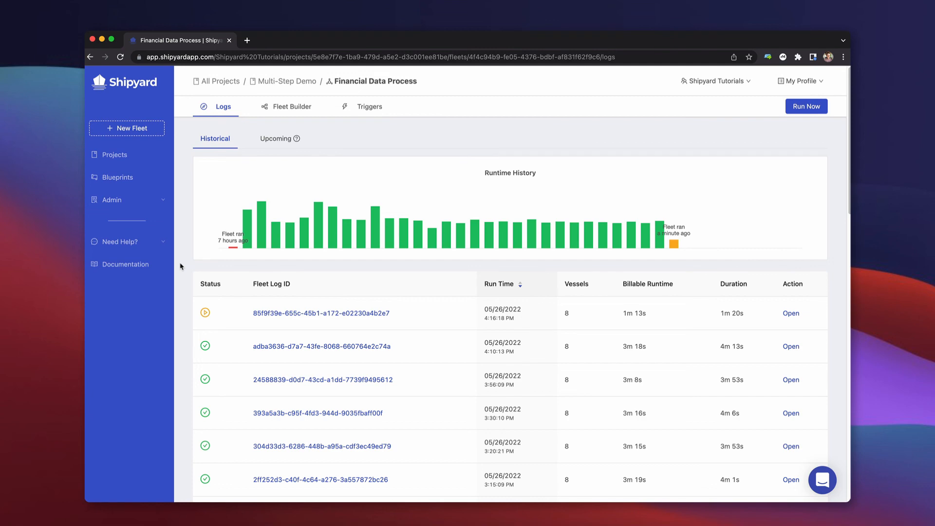
click(163, 242)
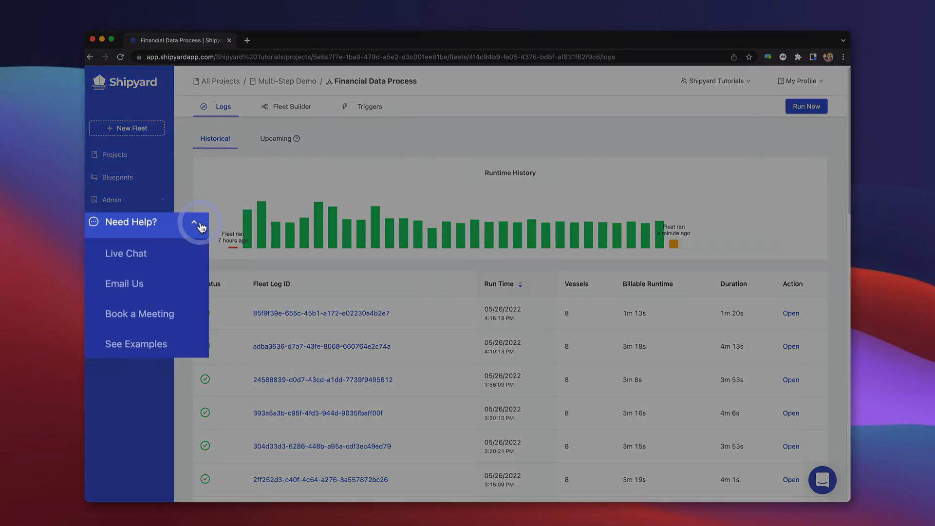